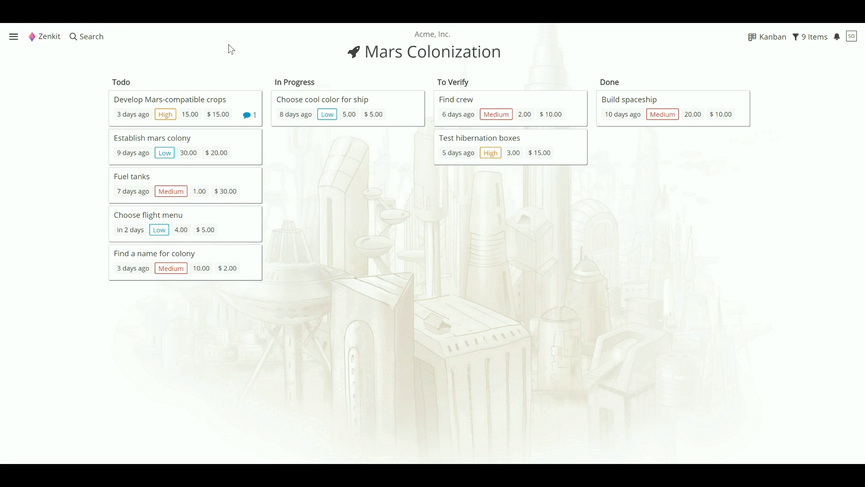
Open the 'Choose cool color for ship' item and begin adding a Text custom field from its Actions menu
{"action": "left_click", "coordinate": [281, 107]}
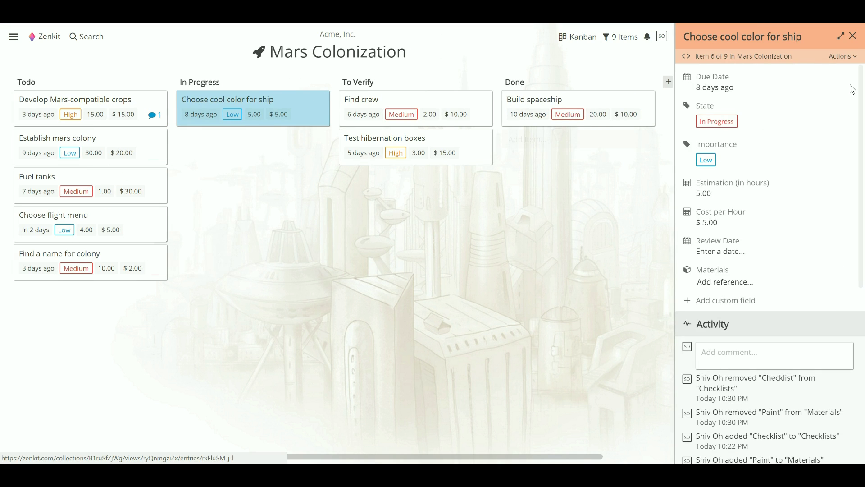
{"action": "left_click", "coordinate": [842, 56]}
{"action": "mouse_move", "coordinate": [835, 77]}
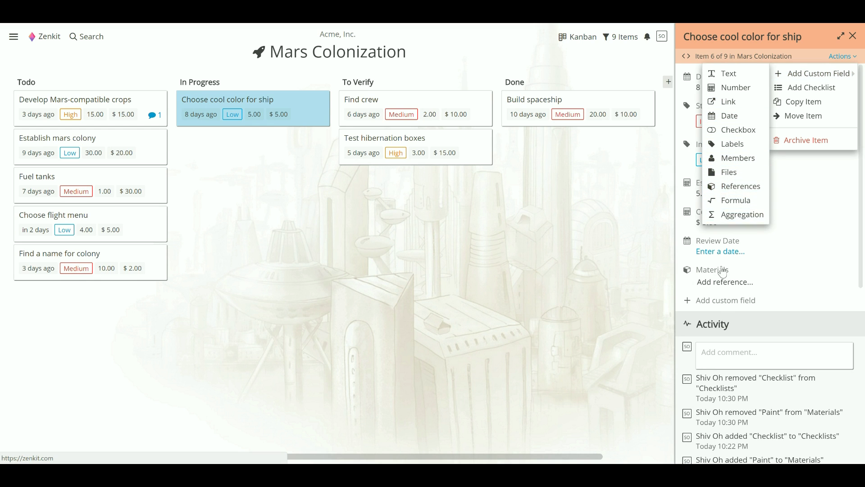
{"action": "left_click", "coordinate": [725, 302]}
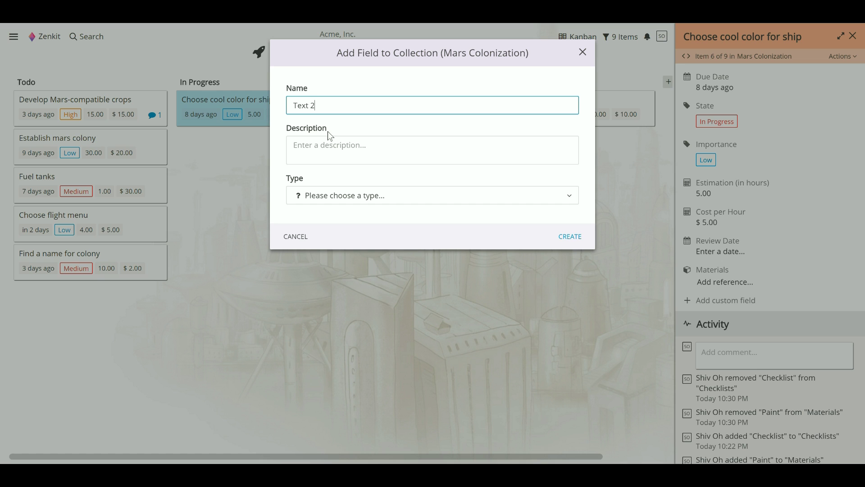
Try Text, then Number with dollar Currency format, and finally set the field type to Link
{"action": "left_click", "coordinate": [301, 195]}
{"action": "left_click", "coordinate": [310, 228]}
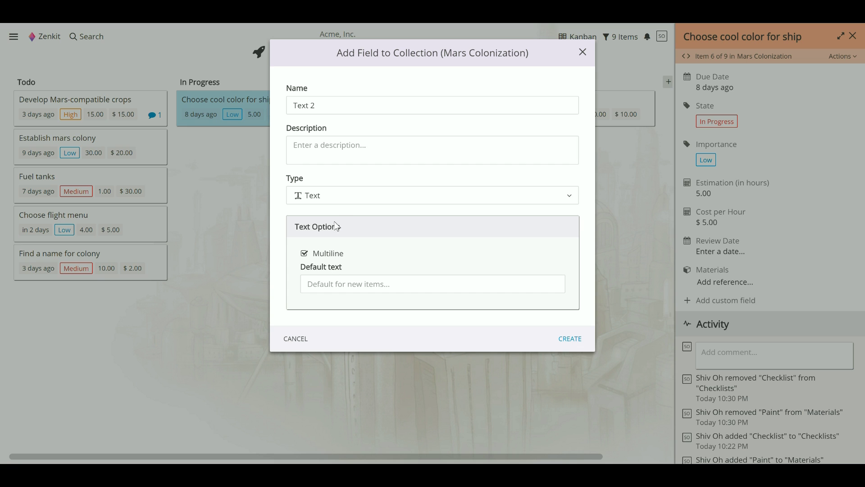
{"action": "left_click", "coordinate": [341, 201]}
{"action": "left_click", "coordinate": [332, 245]}
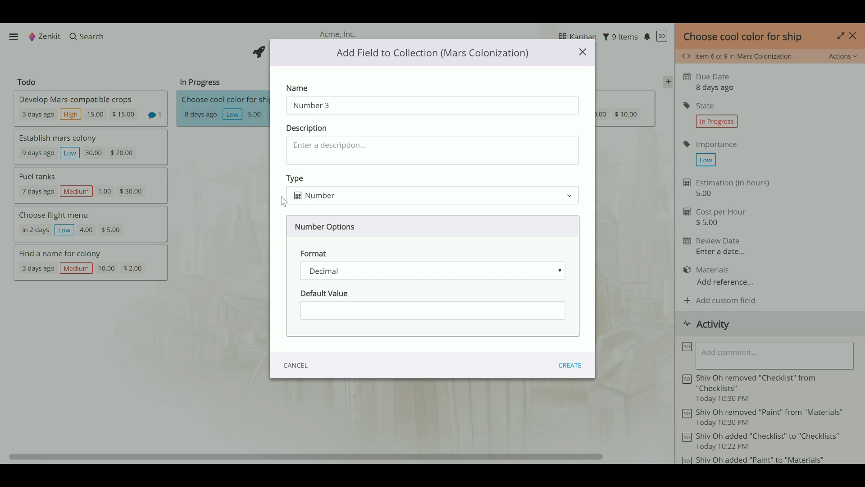
{"action": "left_click", "coordinate": [314, 270]}
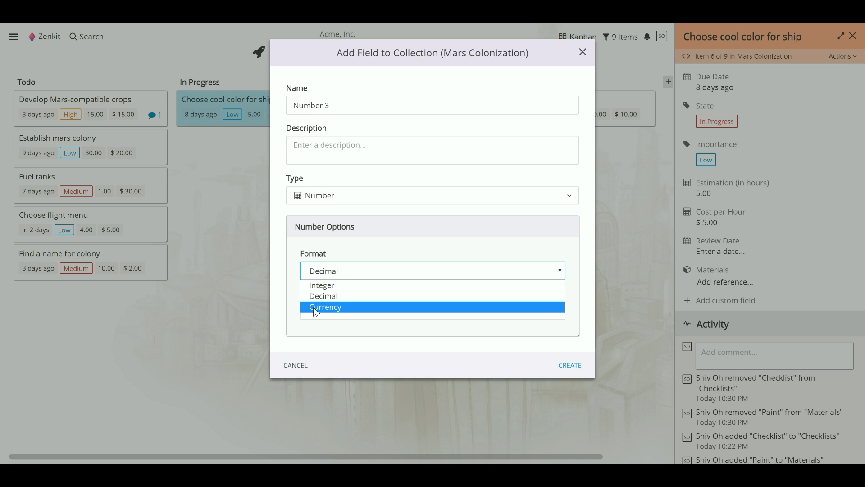
{"action": "left_click", "coordinate": [314, 308]}
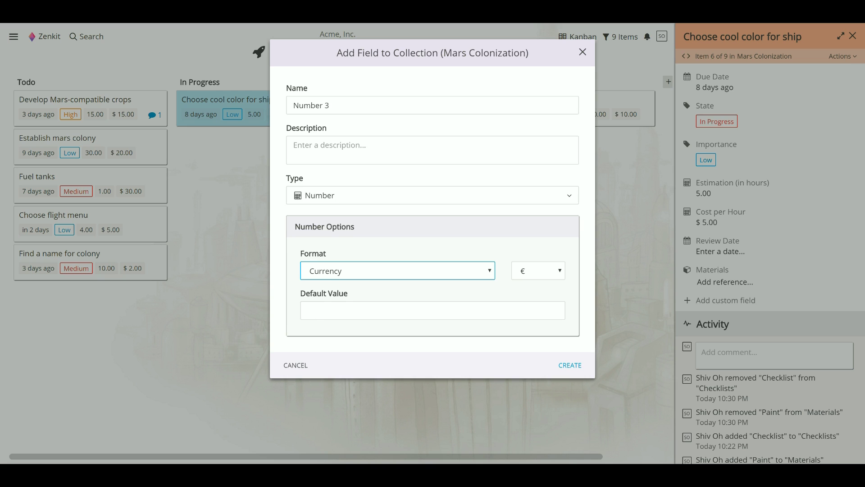
{"action": "left_click", "coordinate": [530, 274]}
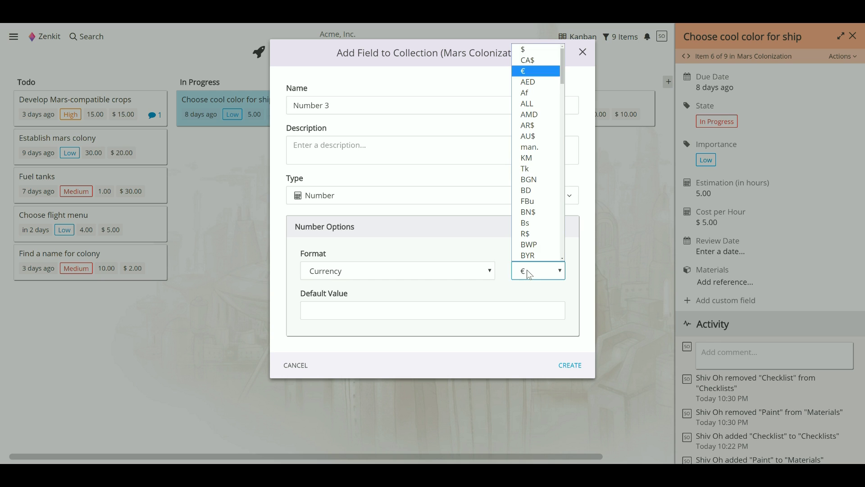
{"action": "left_click", "coordinate": [537, 50]}
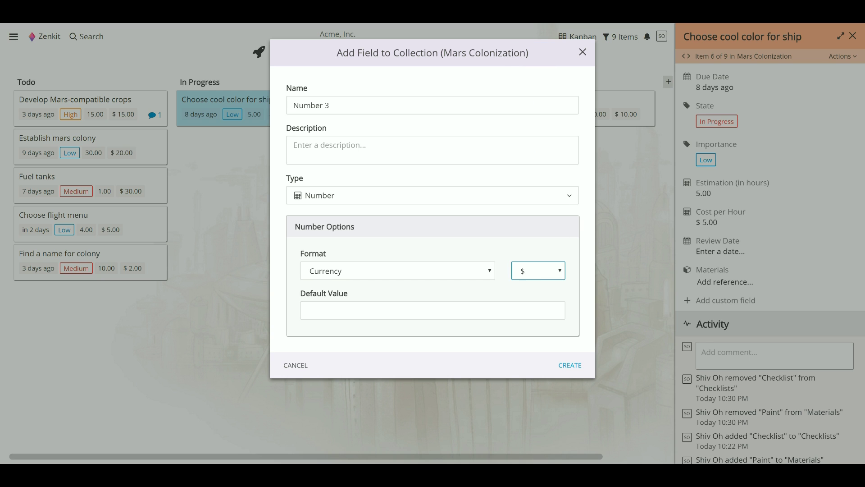
{"action": "left_click", "coordinate": [469, 195]}
{"action": "left_click", "coordinate": [382, 262]}
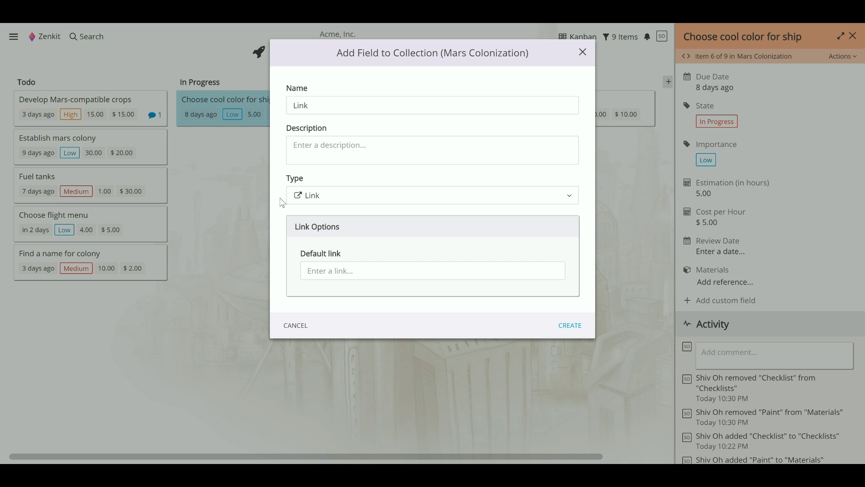
Switch the field type to Date, then to Checkbox, and bring up the type list again
{"action": "left_click", "coordinate": [327, 200]}
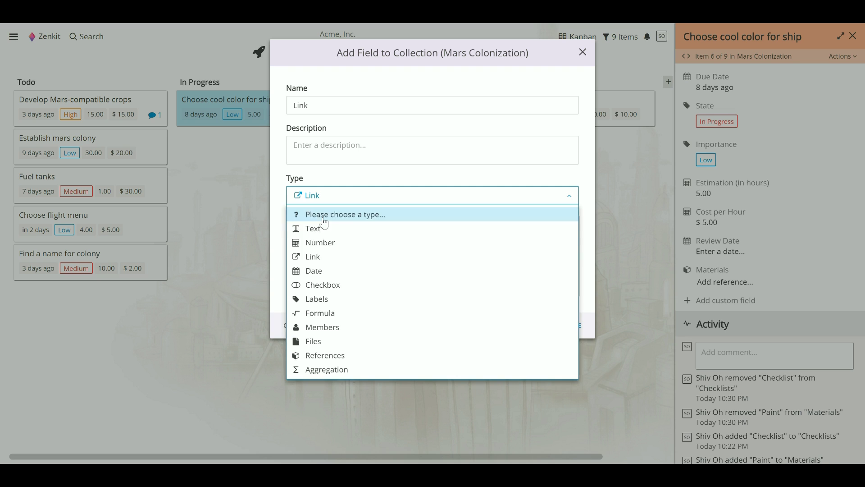
{"action": "left_click", "coordinate": [312, 272]}
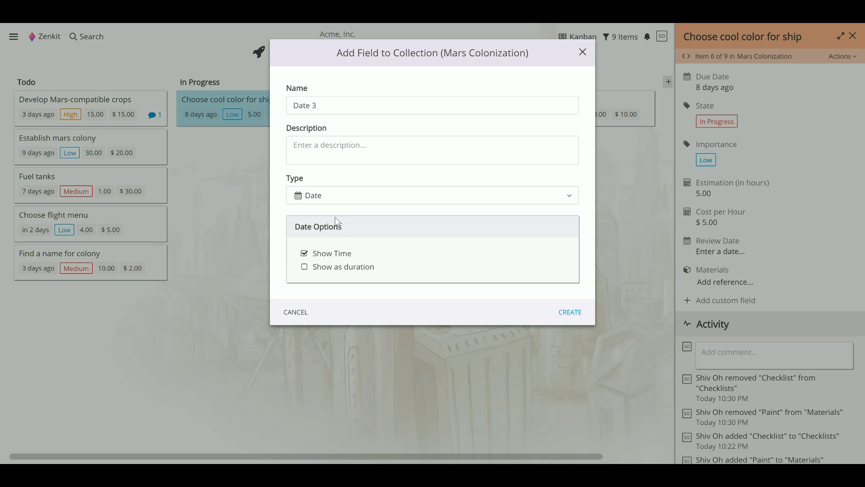
{"action": "left_click", "coordinate": [330, 196]}
{"action": "left_click", "coordinate": [347, 286]}
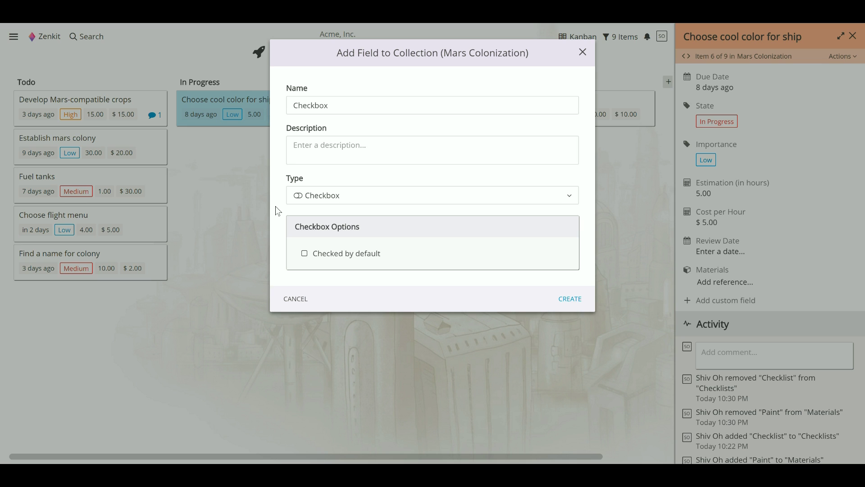
{"action": "left_click", "coordinate": [290, 198]}
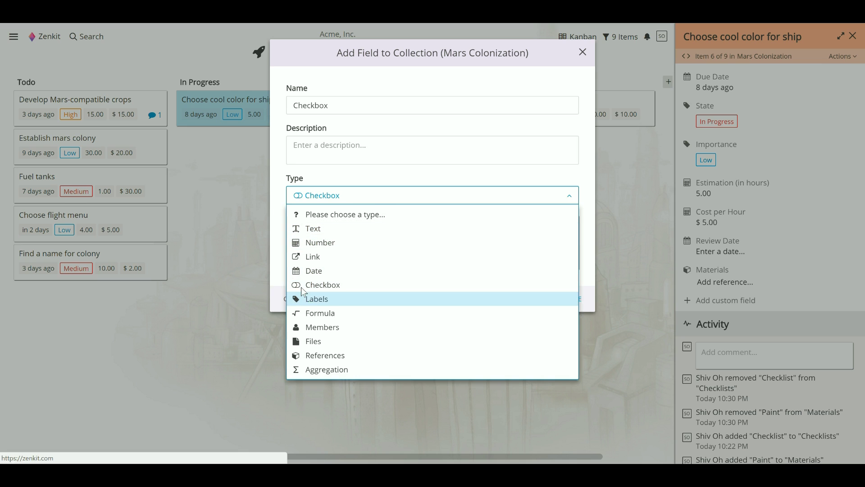
Make the field a Labels type with To Do, Doing and Done labels
{"action": "left_click", "coordinate": [303, 294]}
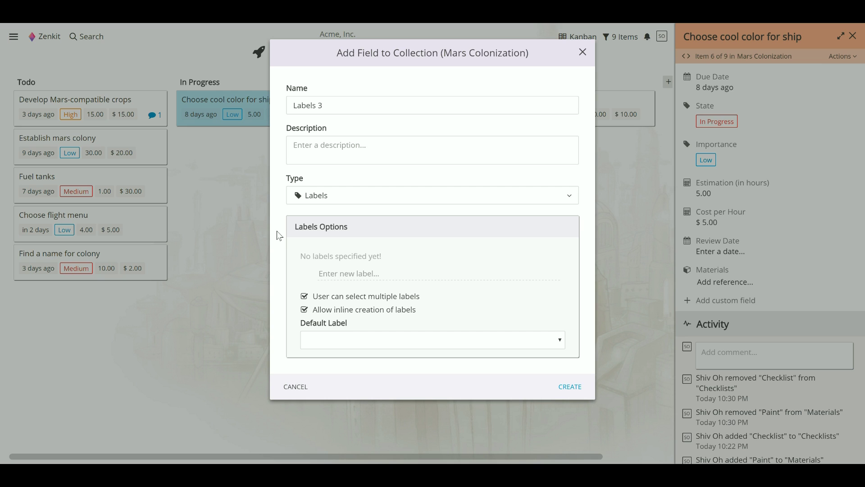
{"action": "left_click", "coordinate": [439, 273]}
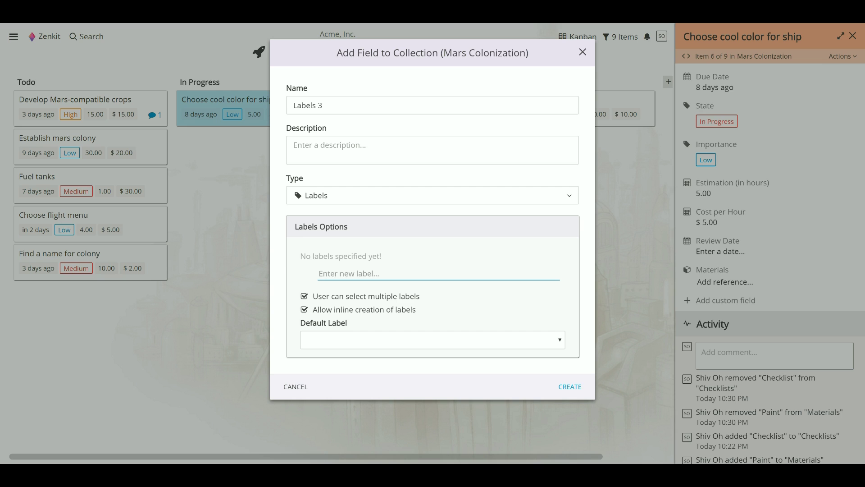
{"action": "type", "text": "To DO"}
{"action": "key", "text": "Return"}
{"action": "type", "text": "Doing"}
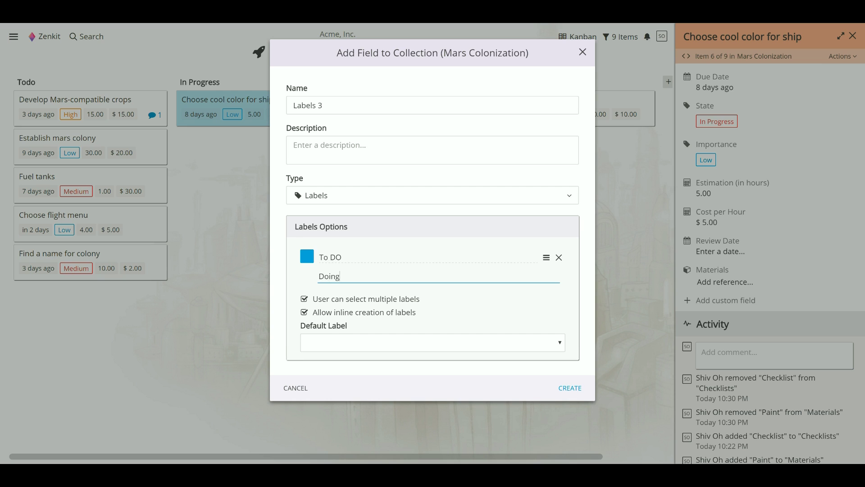
{"action": "key", "text": "Return"}
{"action": "type", "text": "Done"}
{"action": "key", "text": "Return"}
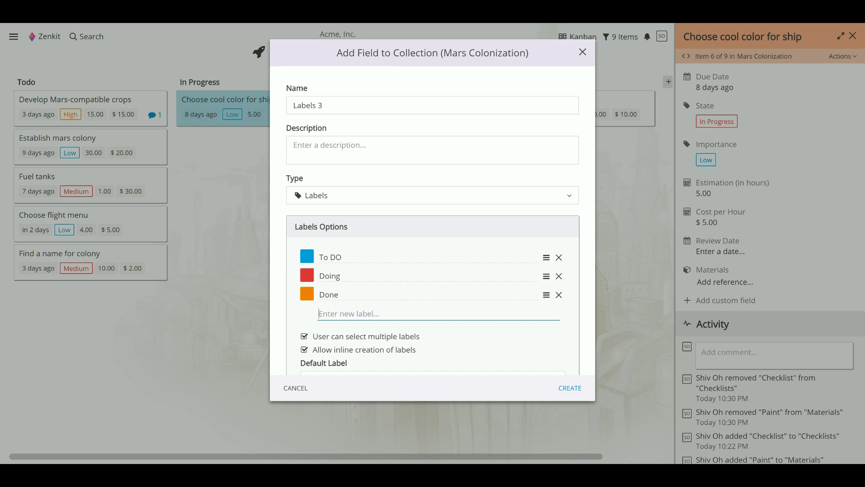
{"action": "left_click", "coordinate": [343, 257]}
{"action": "key", "text": "BackSpace"}
{"action": "type", "text": "o"}
Colour Done green and Doing yellow, and set To Do as the default label
{"action": "left_click", "coordinate": [307, 295]}
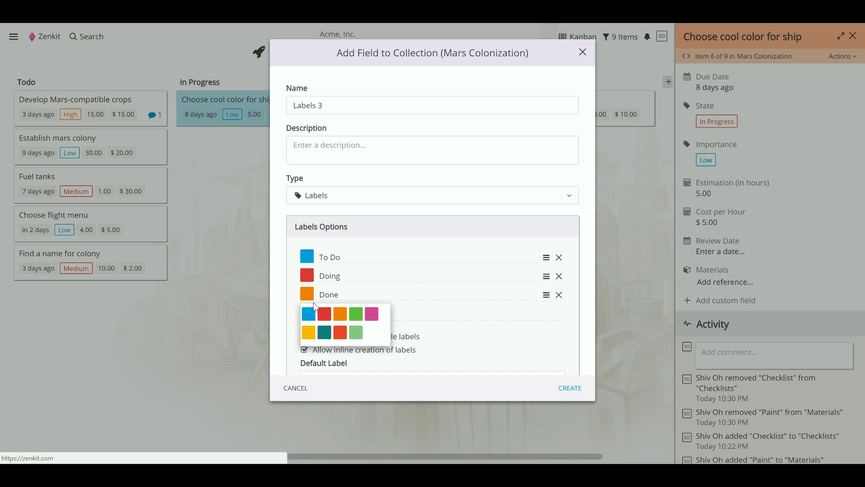
{"action": "left_click", "coordinate": [310, 280]}
{"action": "left_click", "coordinate": [310, 326]}
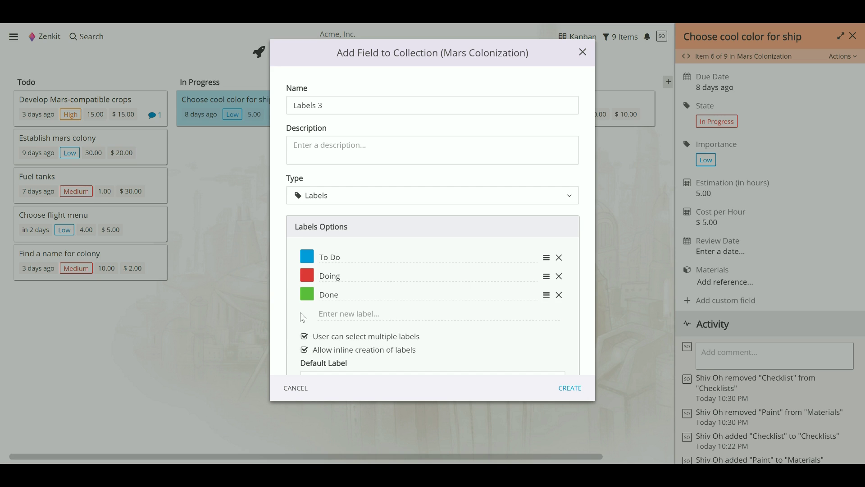
{"action": "left_click", "coordinate": [306, 275]}
{"action": "left_click", "coordinate": [308, 313]}
{"action": "scroll", "coordinate": [435, 350], "scroll_direction": "down", "scroll_amount": 1}
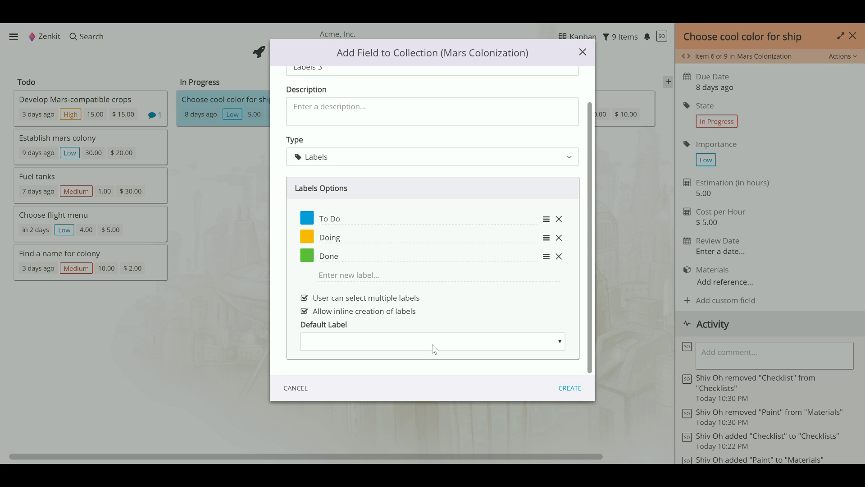
{"action": "left_click", "coordinate": [435, 349]}
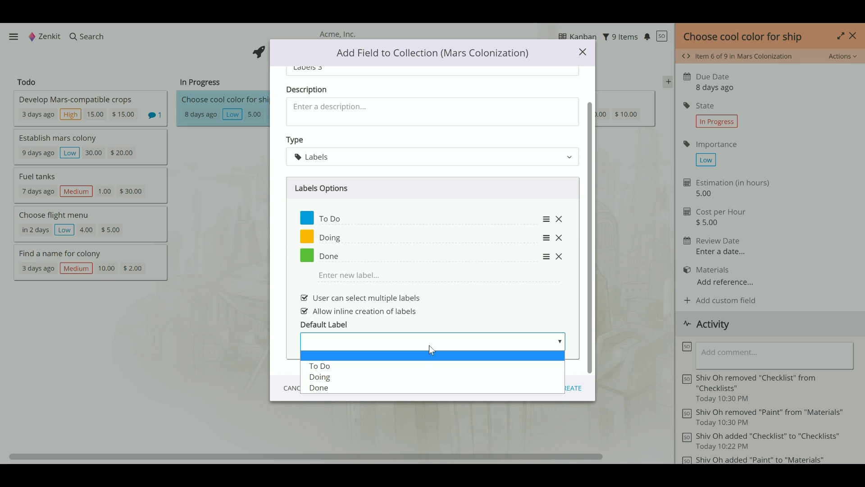
{"action": "left_click", "coordinate": [411, 364]}
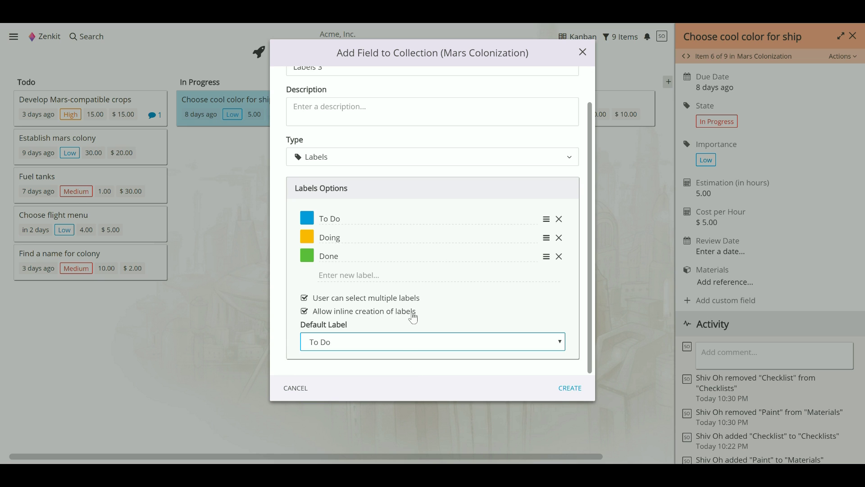
Preview the Formula type's available fields and functions, then make the field a Members type
{"action": "left_click", "coordinate": [406, 163]}
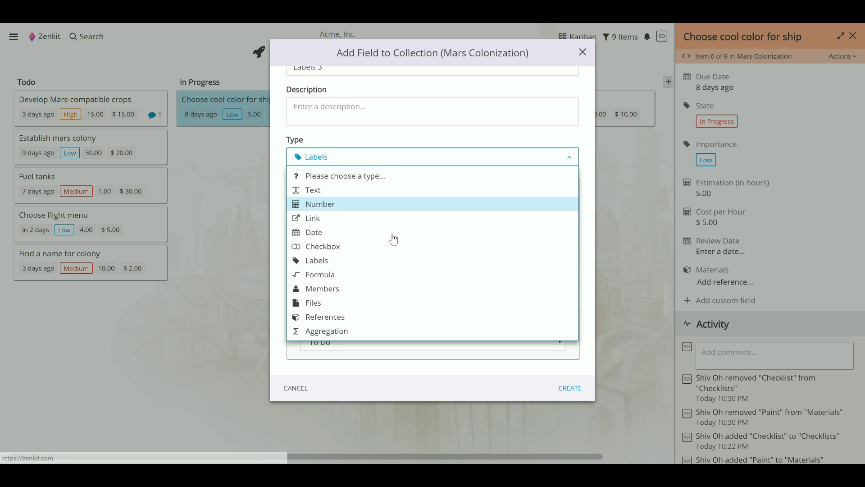
{"action": "left_click", "coordinate": [379, 275]}
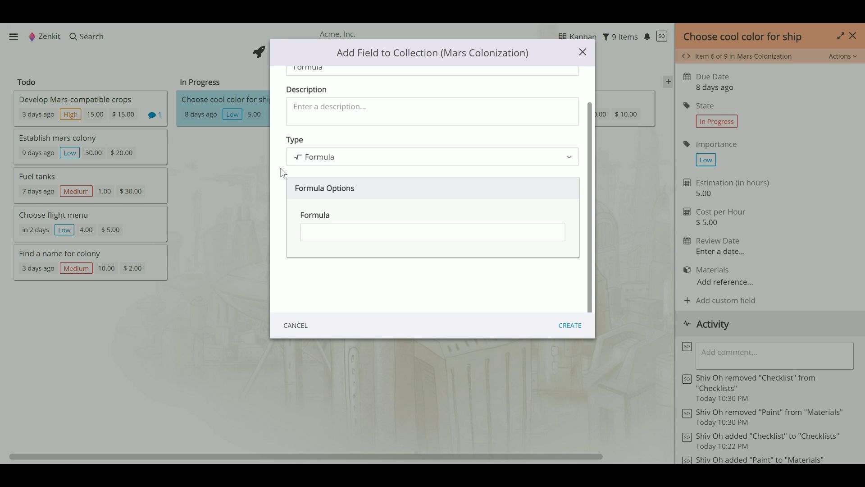
{"action": "left_click", "coordinate": [316, 232]}
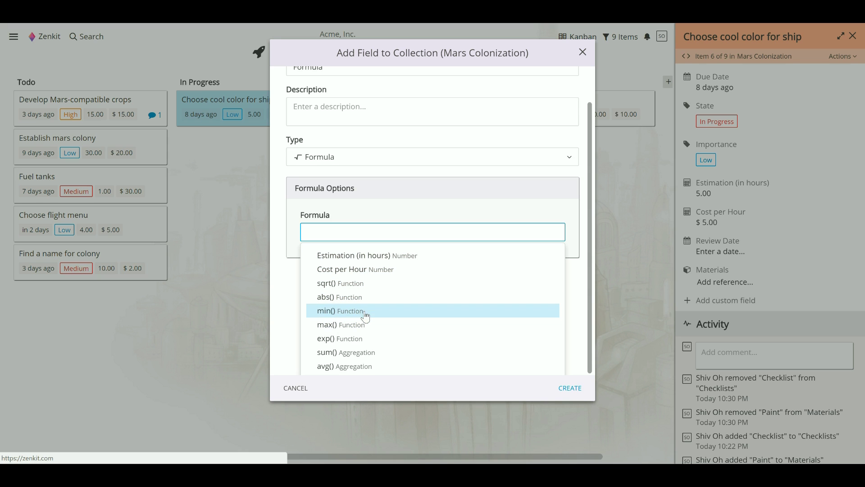
{"action": "left_click", "coordinate": [353, 166]}
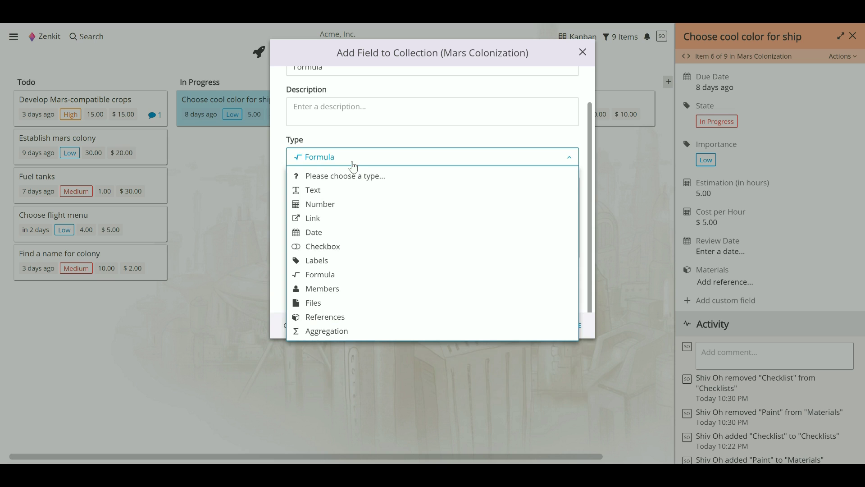
{"action": "left_click", "coordinate": [337, 288]}
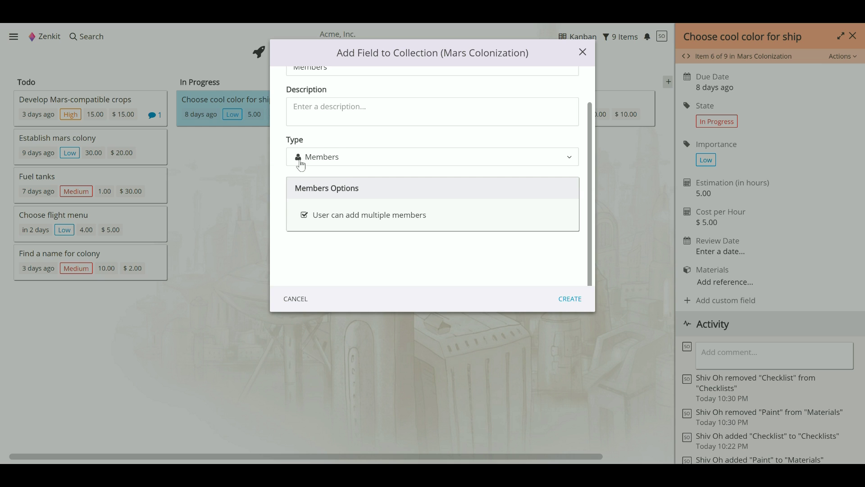
{"action": "scroll", "coordinate": [301, 165], "scroll_direction": "up", "scroll_amount": 1}
Try Files and a References field to Materials, then make the field an Aggregation
{"action": "left_click", "coordinate": [301, 195]}
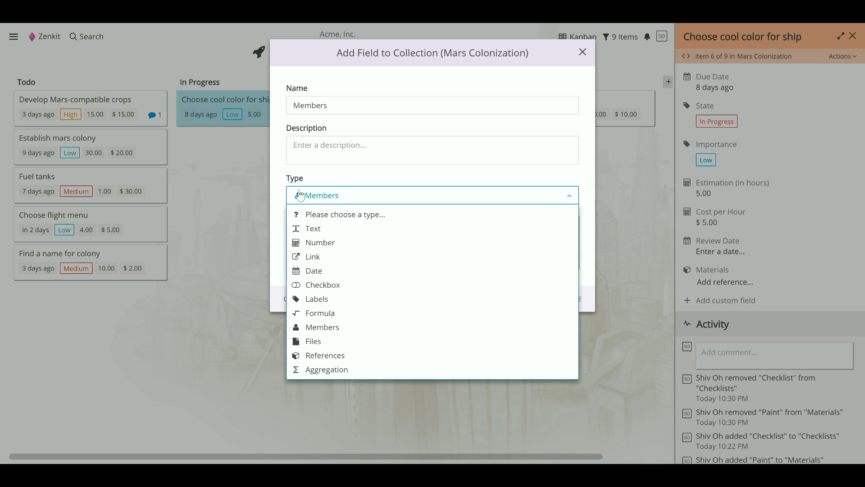
{"action": "left_click", "coordinate": [329, 341]}
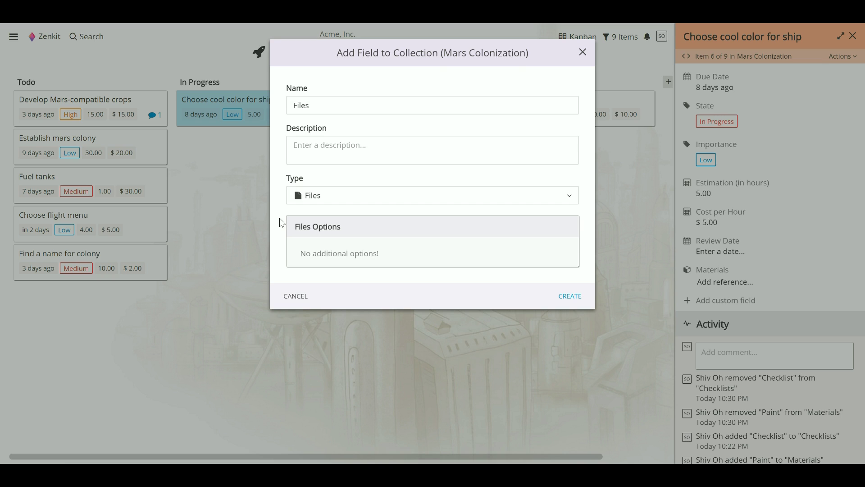
{"action": "left_click", "coordinate": [298, 195]}
{"action": "left_click", "coordinate": [317, 356]}
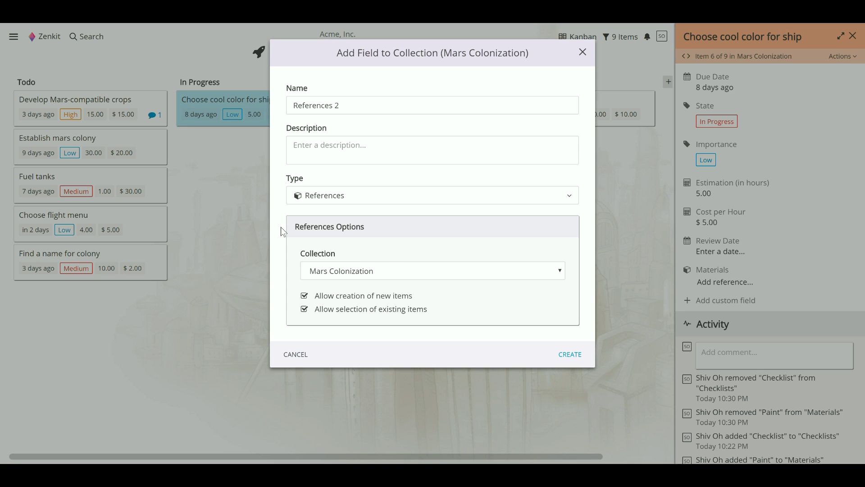
{"action": "left_click", "coordinate": [316, 274]}
{"action": "left_click", "coordinate": [317, 317]}
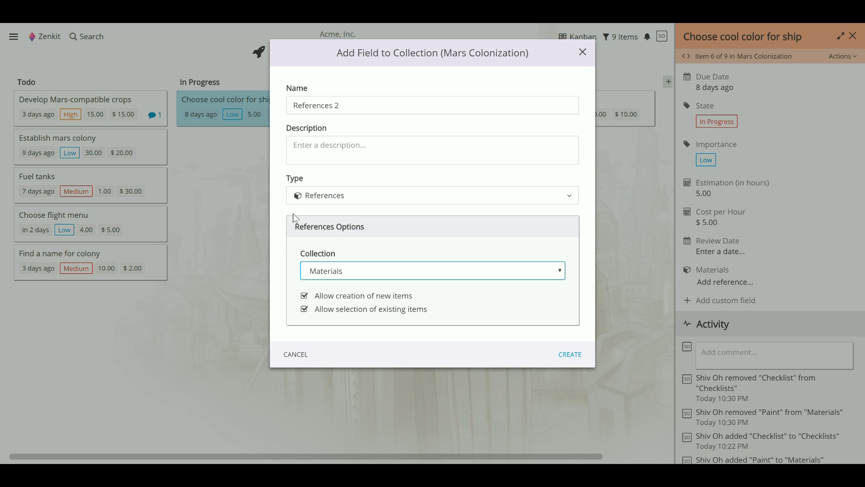
{"action": "left_click", "coordinate": [299, 197]}
{"action": "left_click", "coordinate": [326, 372]}
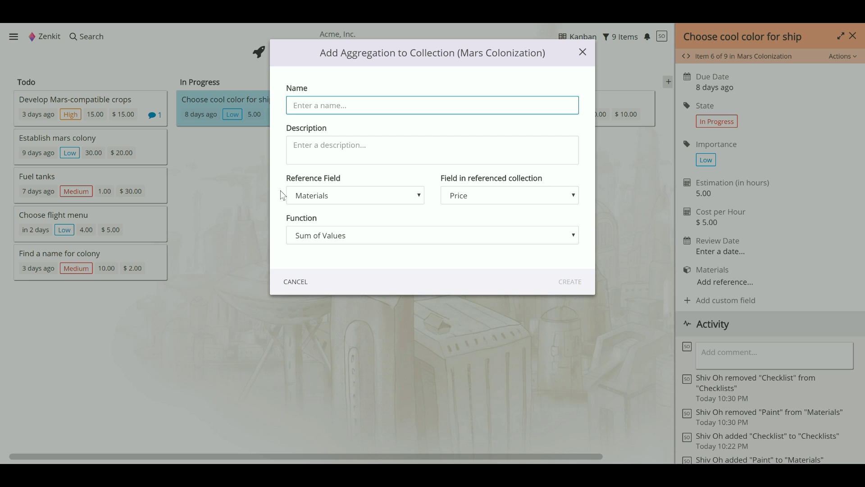
Keep Sum of Values on Price, name the aggregation 'Total Cost of Materials', and create it
{"action": "left_click", "coordinate": [305, 241]}
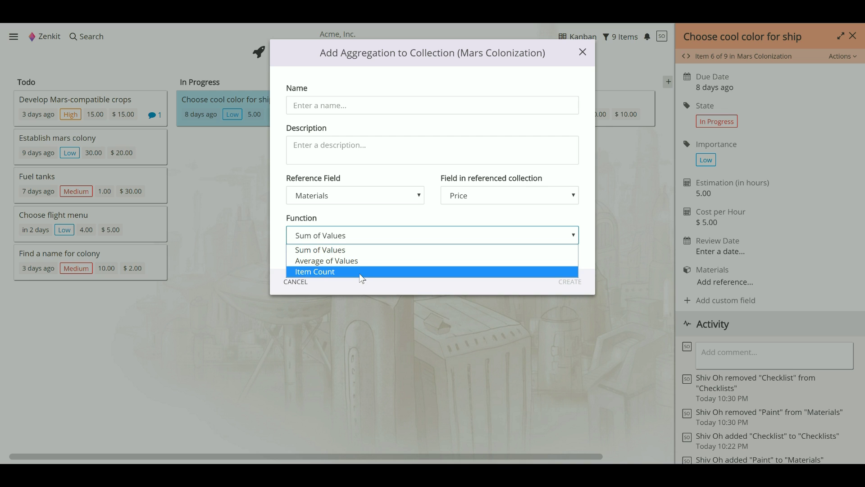
{"action": "left_click", "coordinate": [381, 238]}
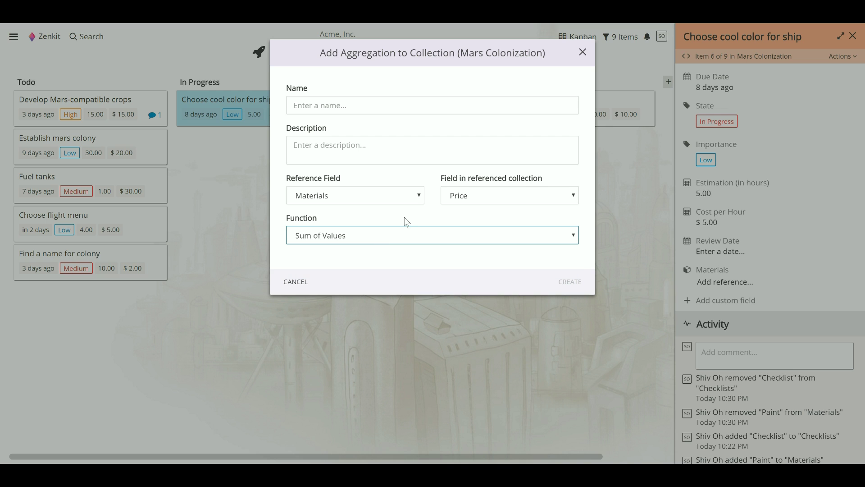
{"action": "left_click", "coordinate": [460, 201]}
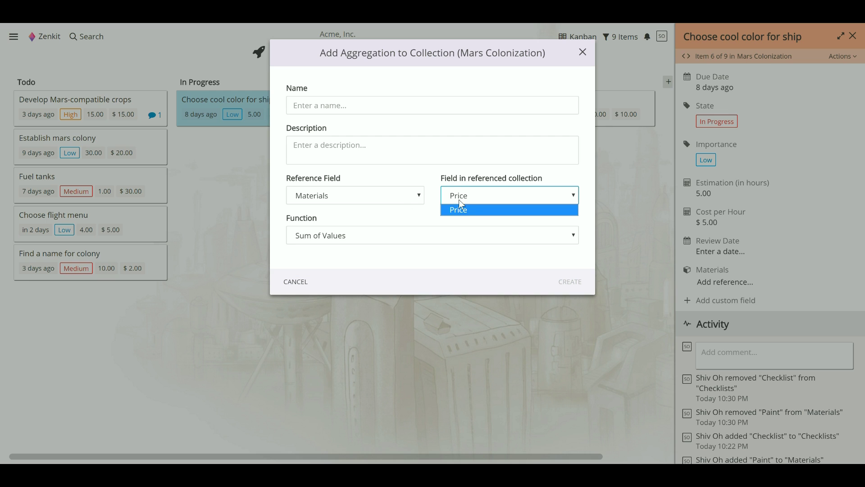
{"action": "left_click", "coordinate": [472, 202]}
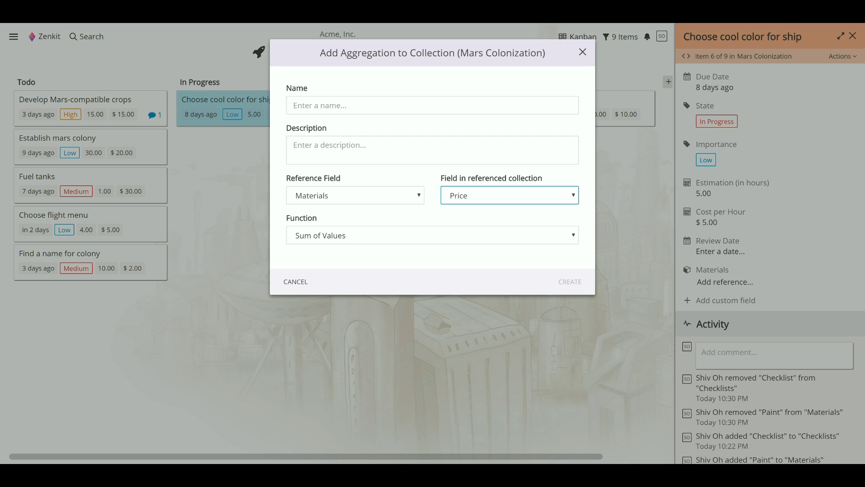
{"action": "left_click", "coordinate": [294, 106]}
{"action": "type", "text": "Tot"}
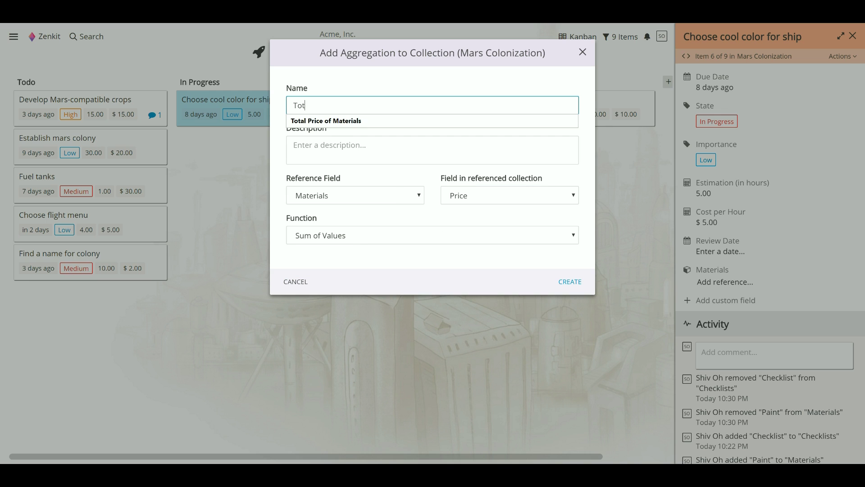
{"action": "type", "text": "al Cost of Materials"}
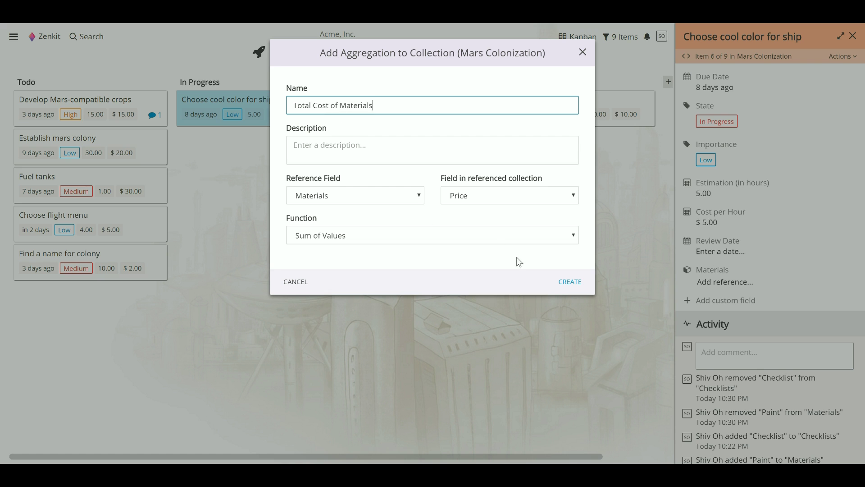
{"action": "left_click", "coordinate": [561, 284]}
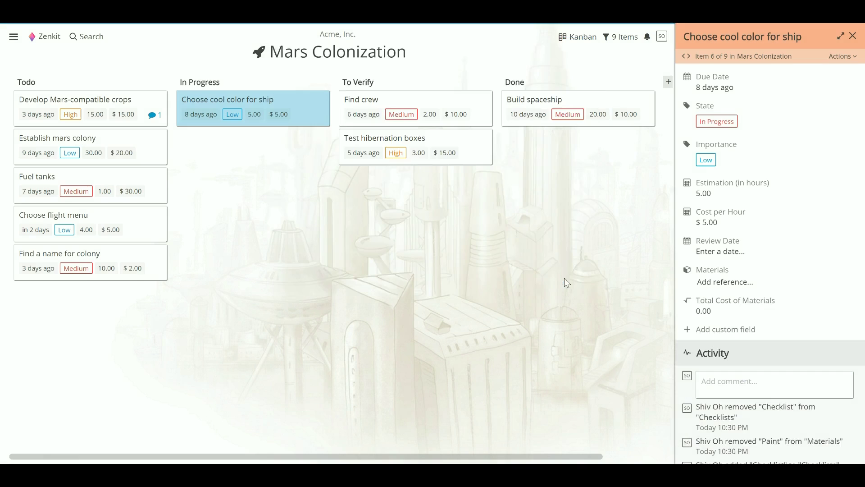
Search 'pain' under Materials and add Paint as the item's material reference
{"action": "mouse_move", "coordinate": [574, 283]}
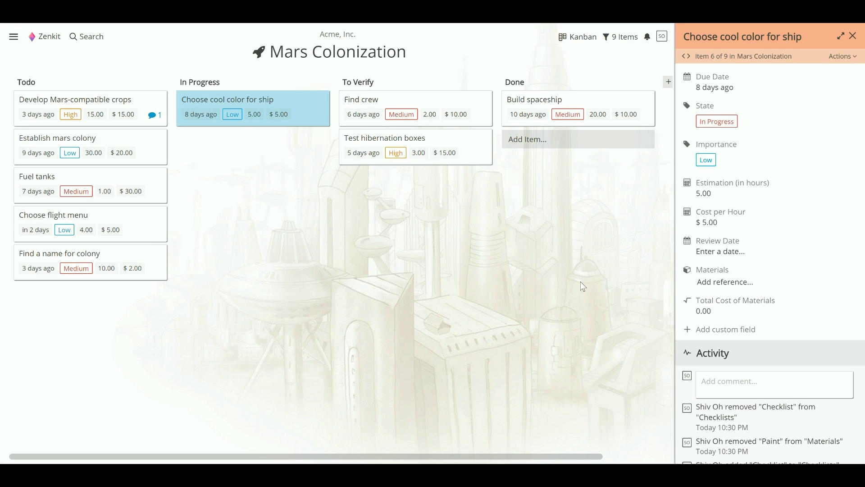
{"action": "left_click", "coordinate": [752, 284]}
{"action": "type", "text": "pain"}
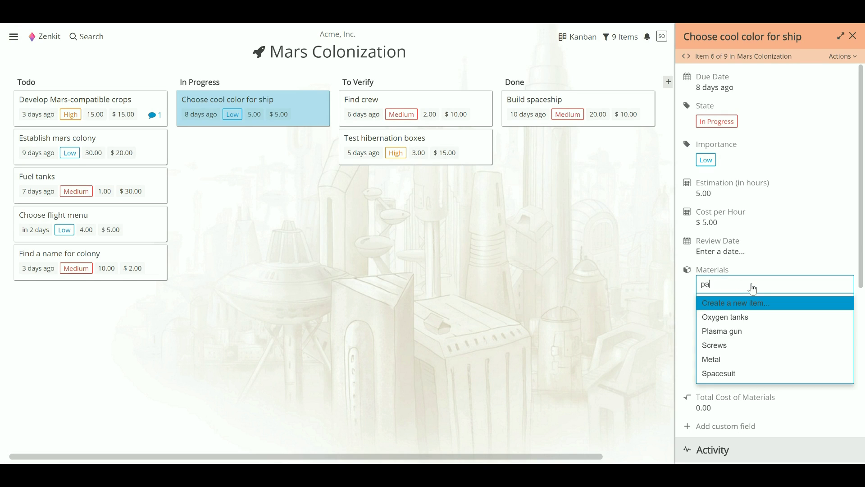
{"action": "left_click", "coordinate": [739, 319]}
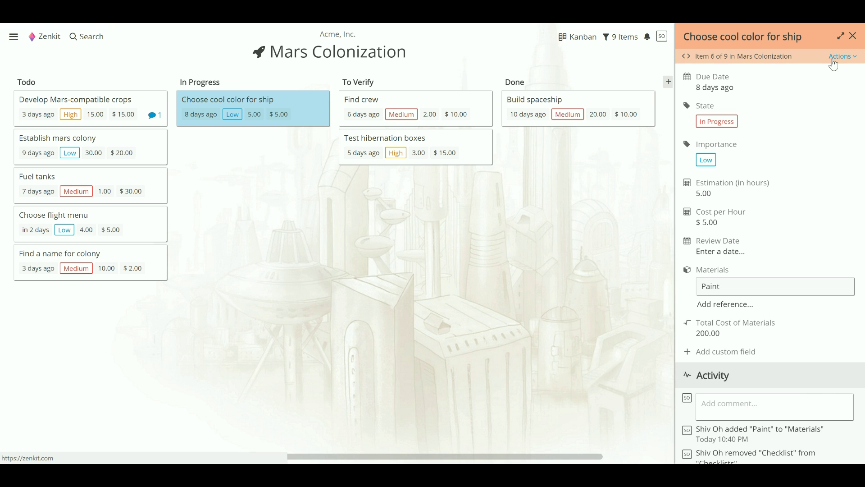
Add a checklist to the item with the entries Blue, Pink and Green
{"action": "left_click", "coordinate": [833, 63]}
{"action": "left_click", "coordinate": [818, 86]}
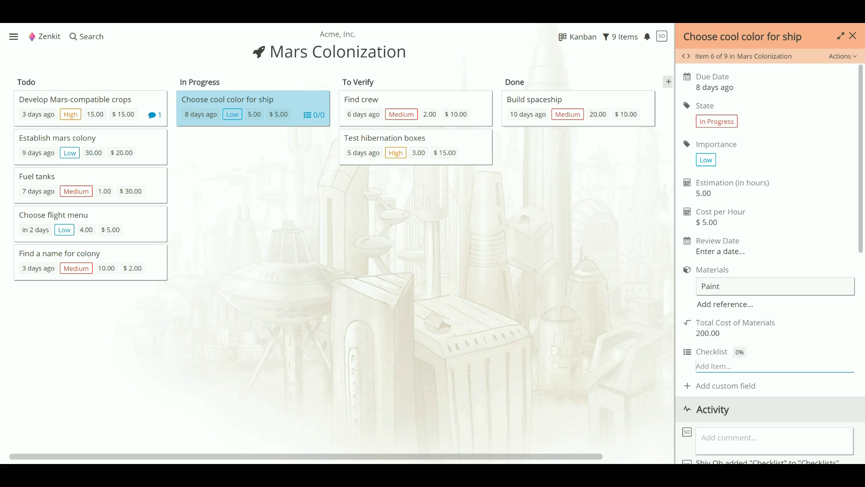
{"action": "type", "text": "Blue"}
{"action": "key", "text": "Return"}
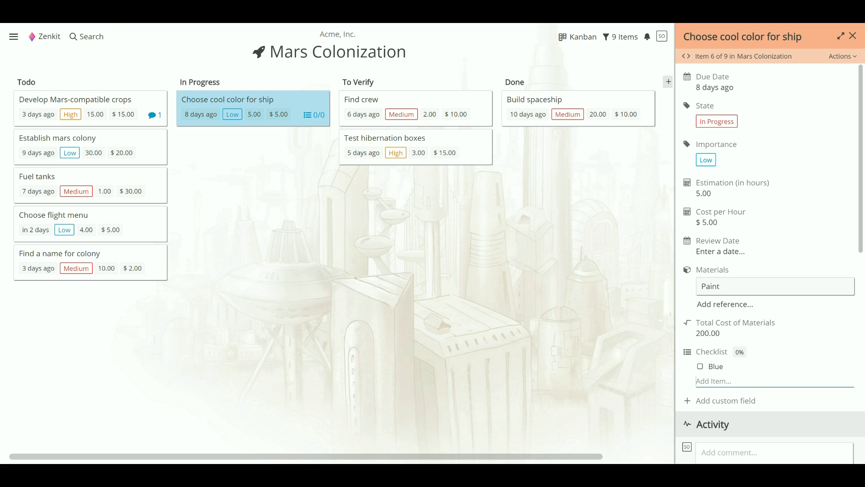
{"action": "type", "text": "Pink"}
{"action": "key", "text": "Return"}
{"action": "type", "text": "Green"}
{"action": "key", "text": "Return"}
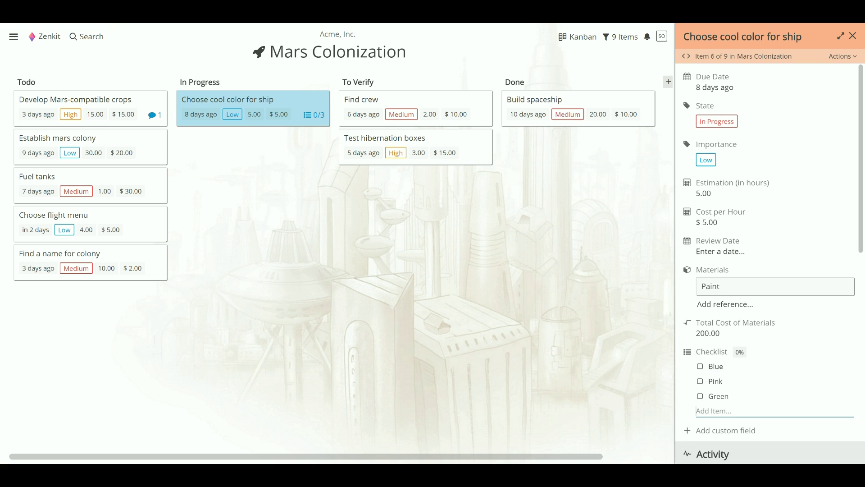